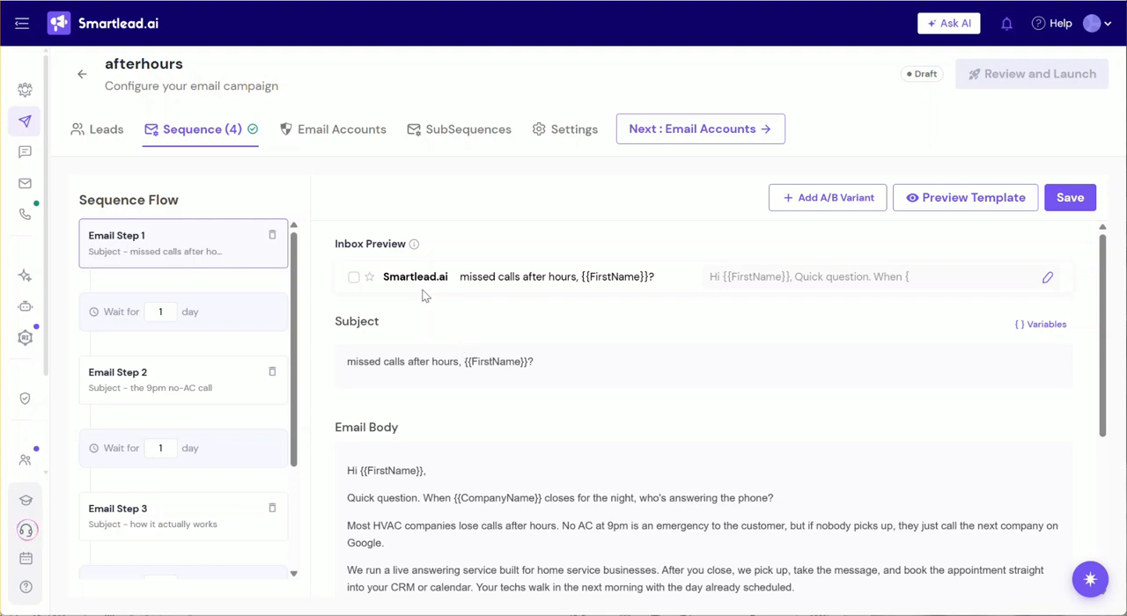
# Review the afterhours campaign's sequence flow and read the subject and body of Email Step 1.
pyautogui.scroll(-4, 242, 344)
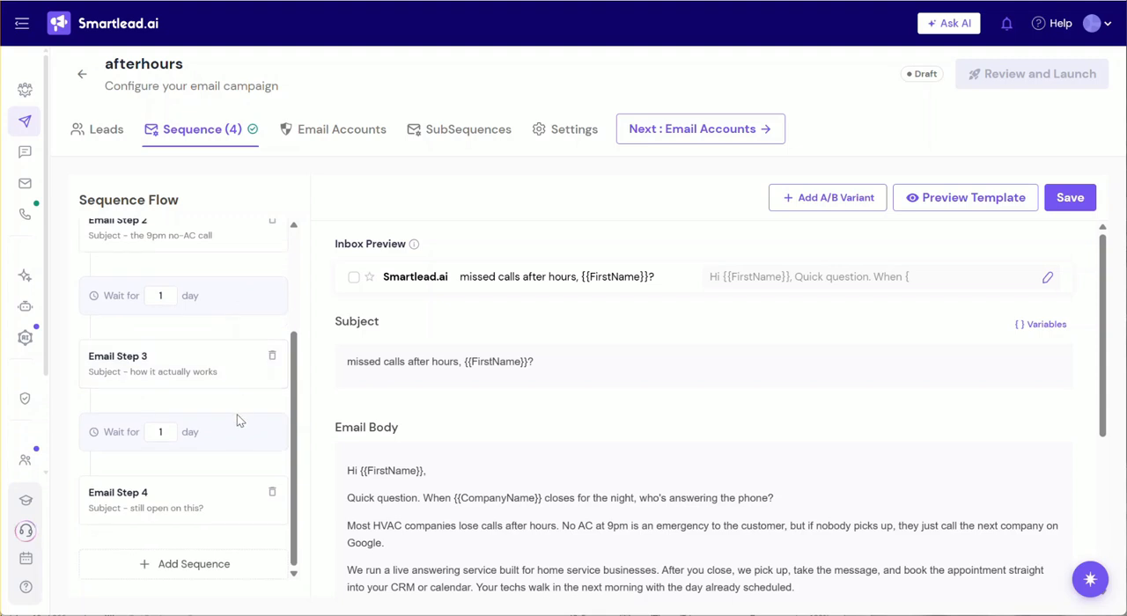
pyautogui.scroll(4, 220, 440)
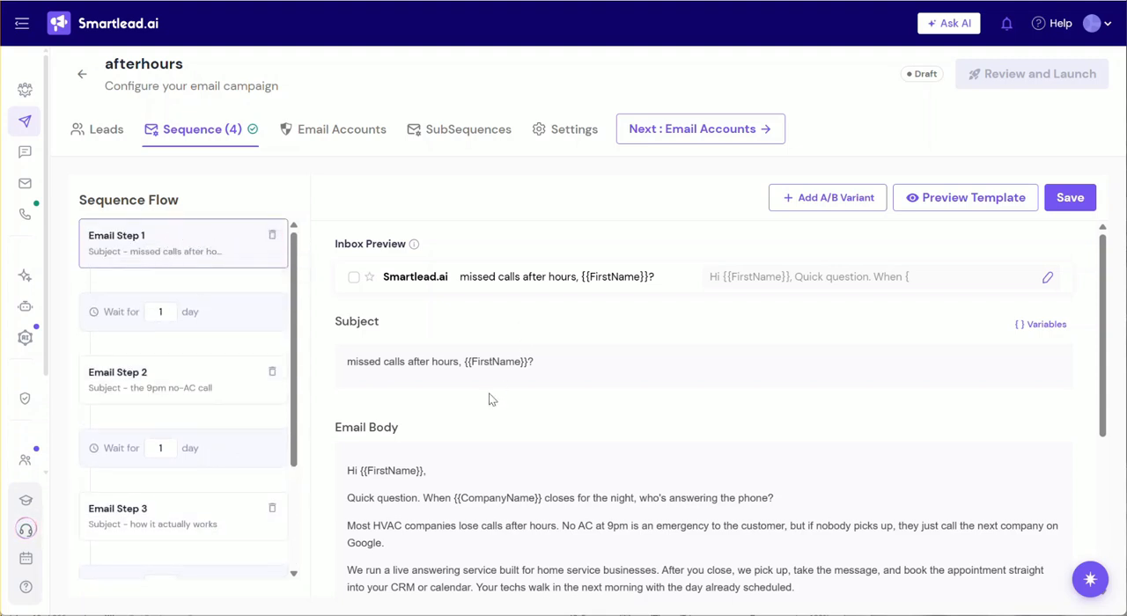
pyautogui.scroll(-3, 483, 373)
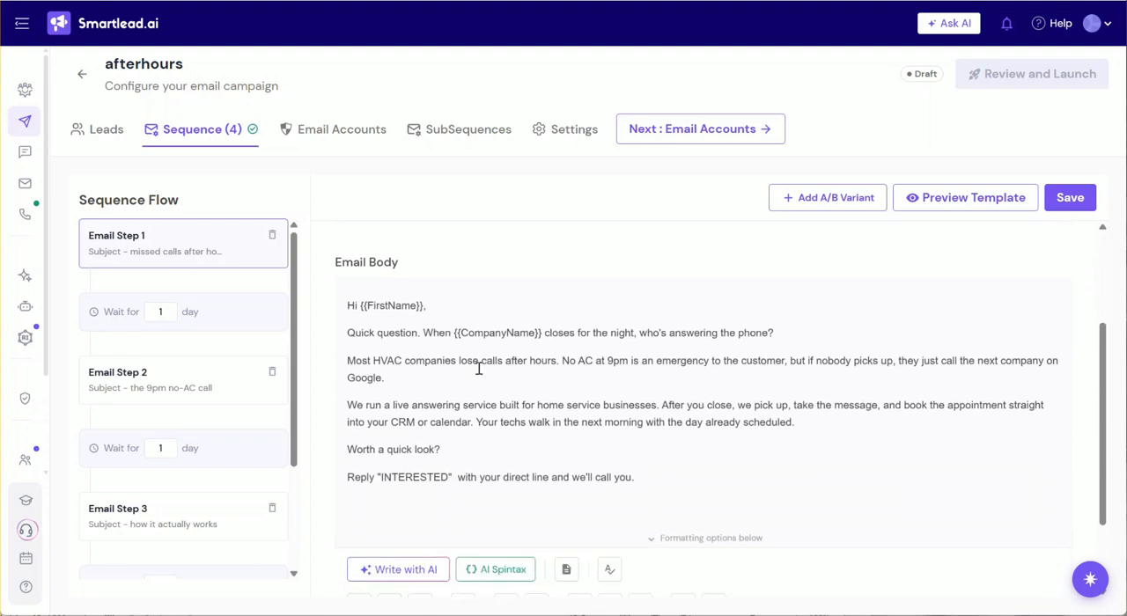
pyautogui.scroll(1, 460, 360)
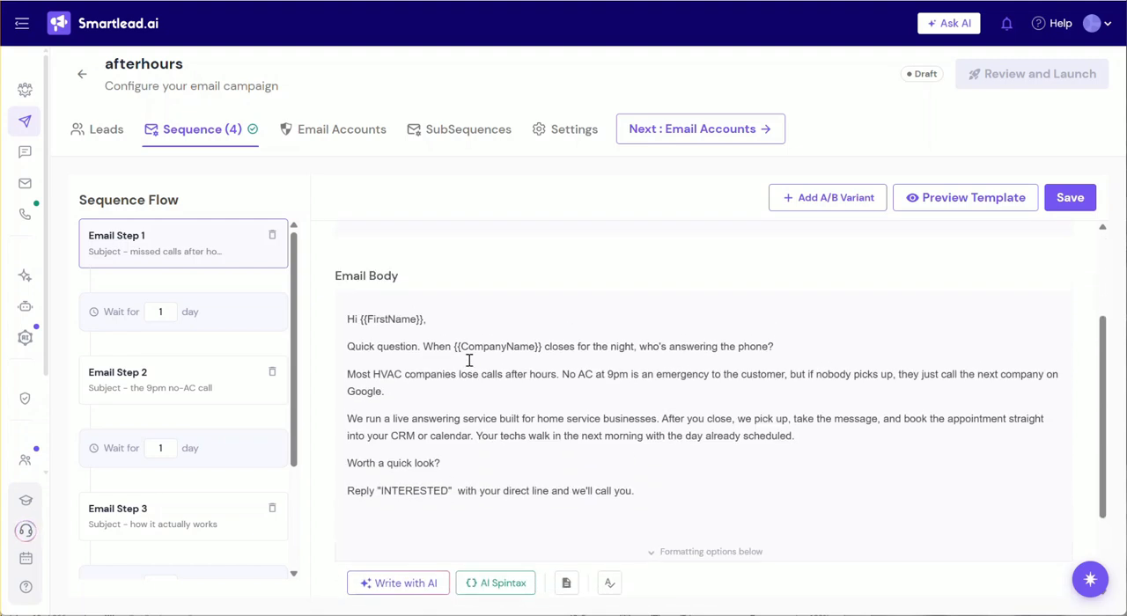
pyautogui.scroll(-3, 469, 360)
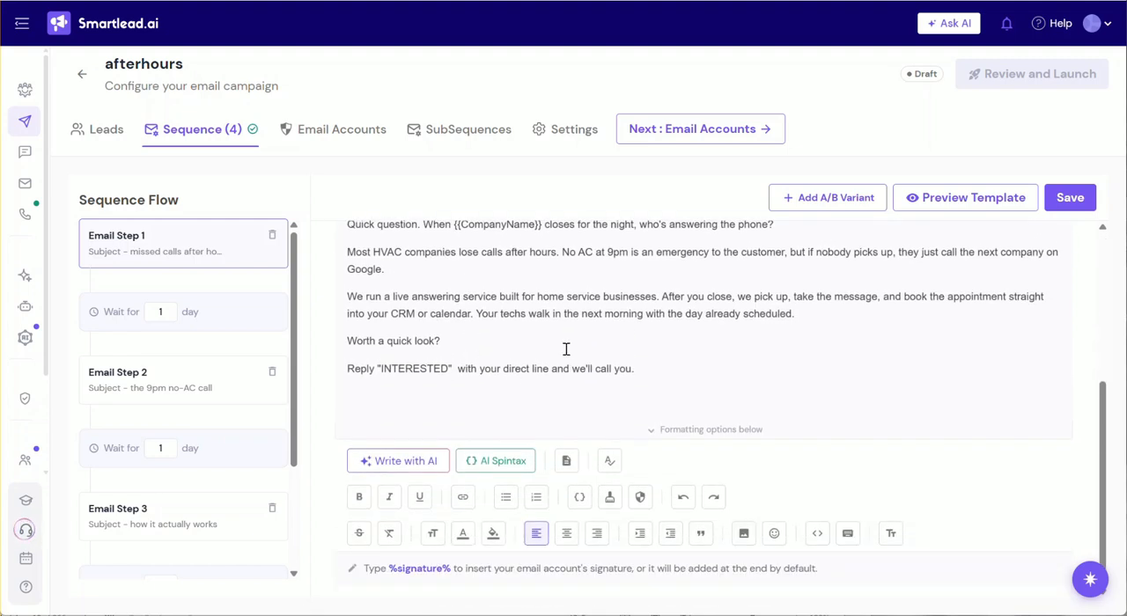
pyautogui.scroll(3, 619, 331)
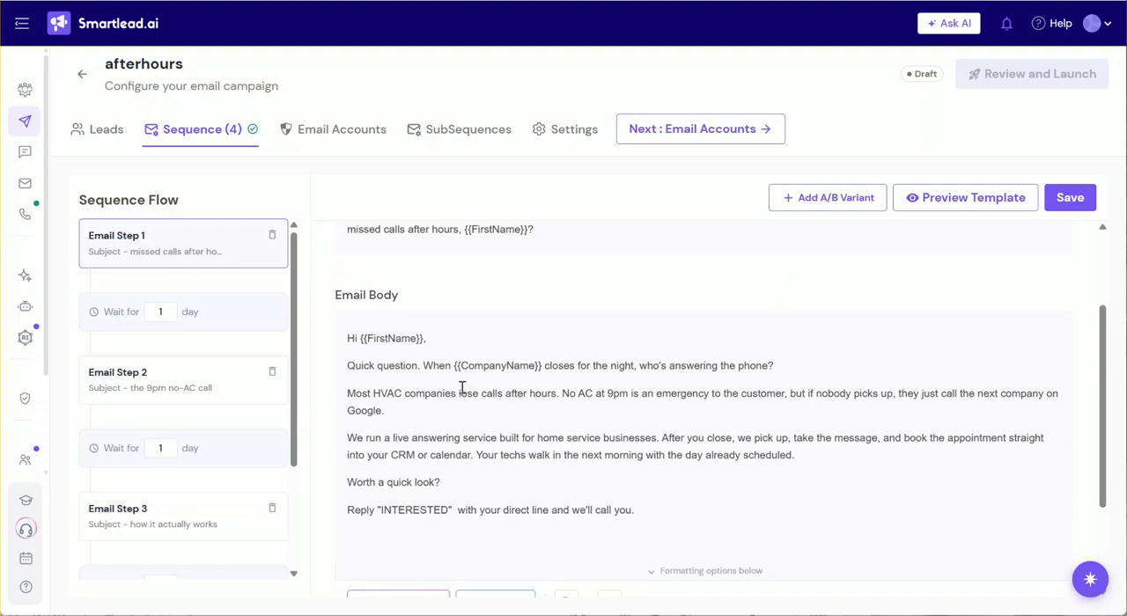
pyautogui.scroll(-2, 462, 387)
pyautogui.scroll(-2, 430, 317)
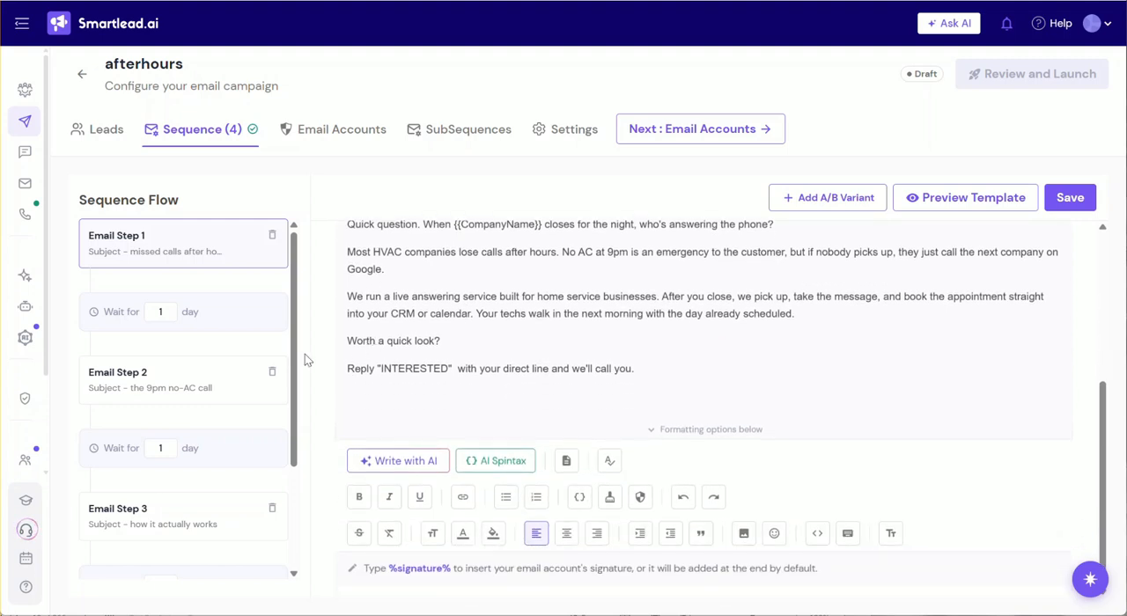
# Look through the bodies of Email Steps 2, 3 and 4, and return to Email Step 1.
pyautogui.click(188, 387)
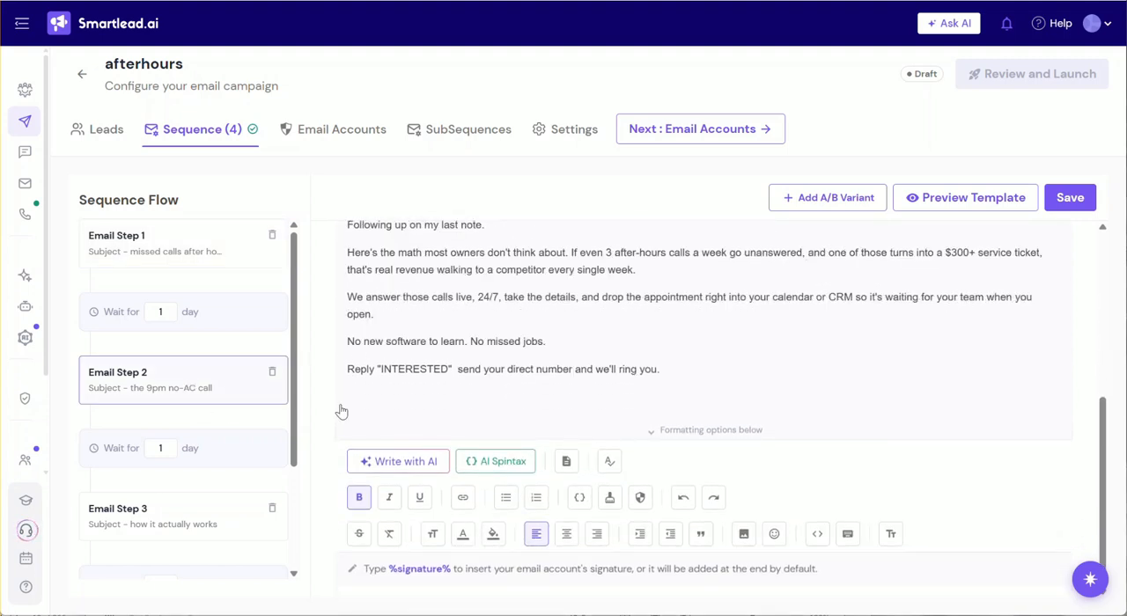
pyautogui.click(194, 503)
pyautogui.scroll(-3, 214, 443)
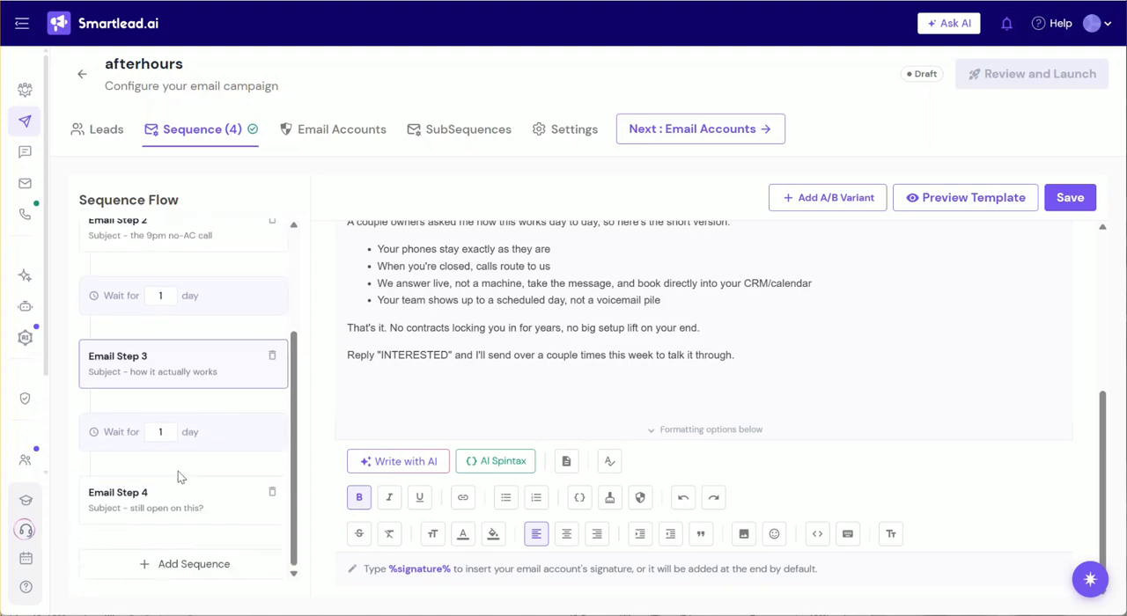
pyautogui.click(155, 519)
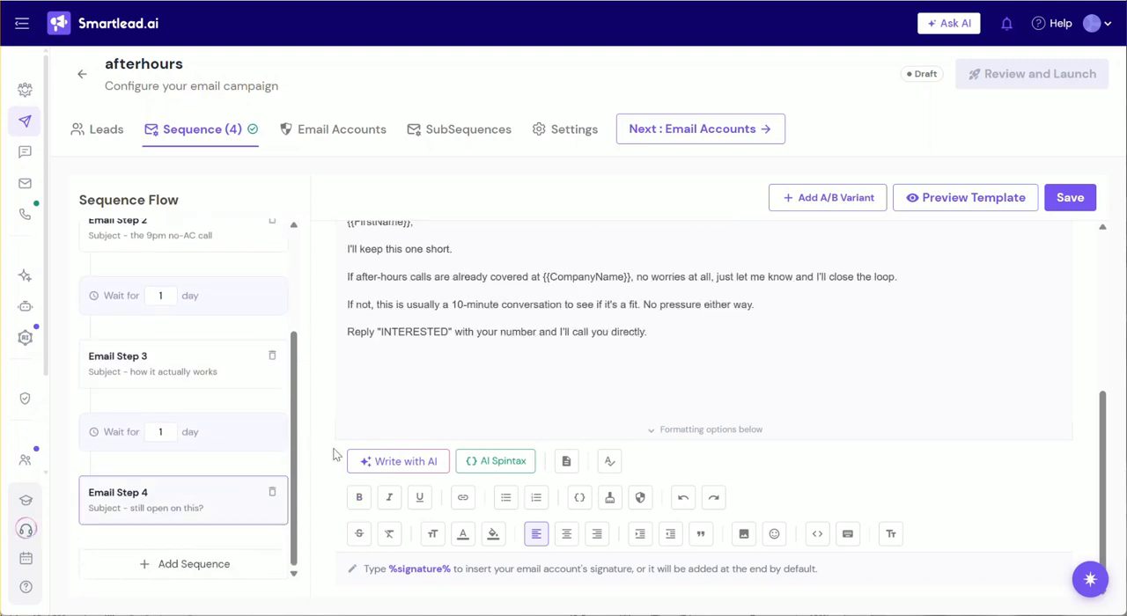
pyautogui.scroll(3, 189, 465)
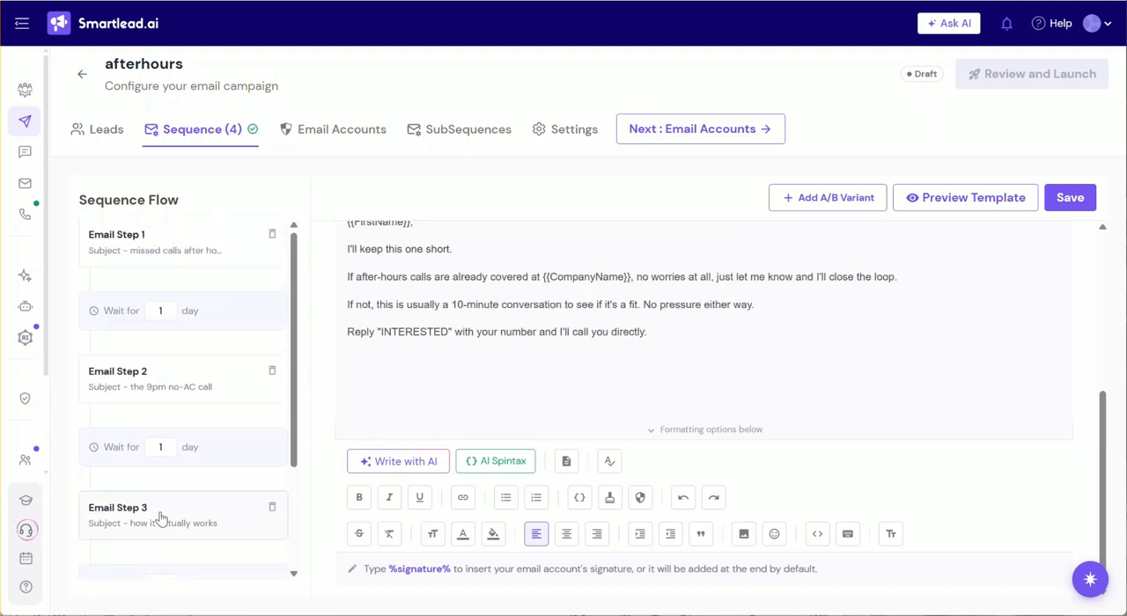
pyautogui.click(159, 513)
pyautogui.click(184, 397)
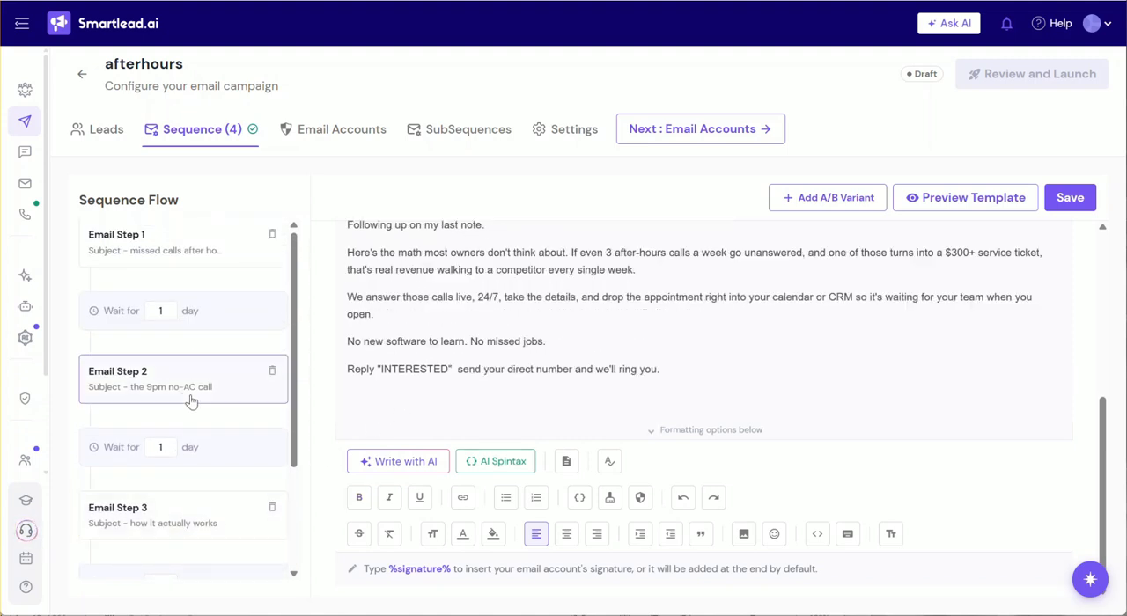
pyautogui.click(184, 259)
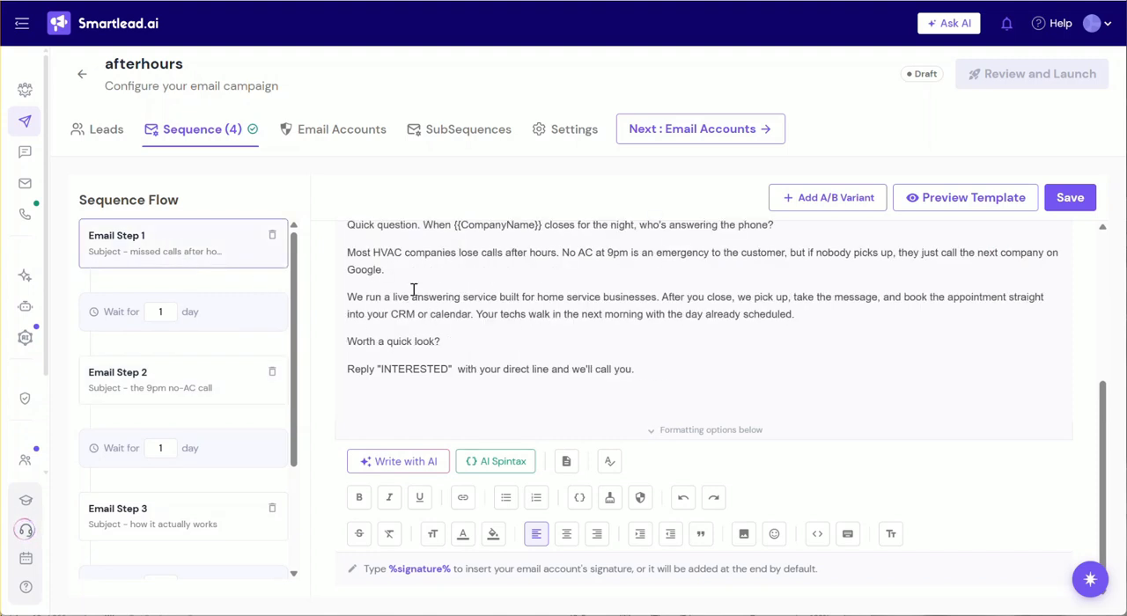
# Examine Email Step 1's subject line, personalization variables, body text and closing call to action.
pyautogui.scroll(1, 510, 396)
pyautogui.scroll(3, 488, 391)
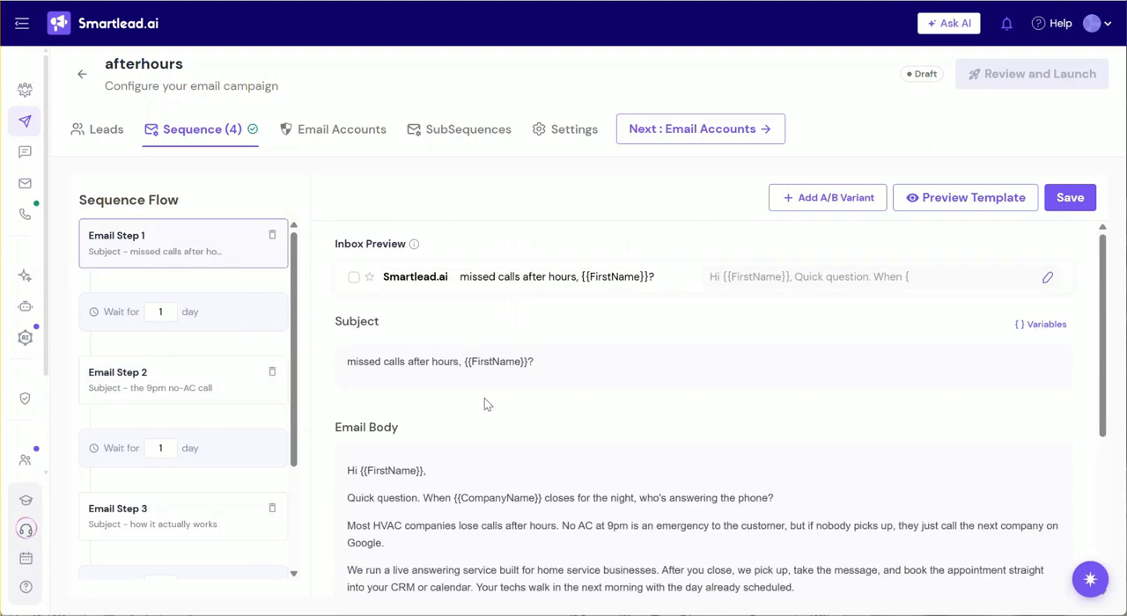
pyautogui.scroll(-2, 458, 387)
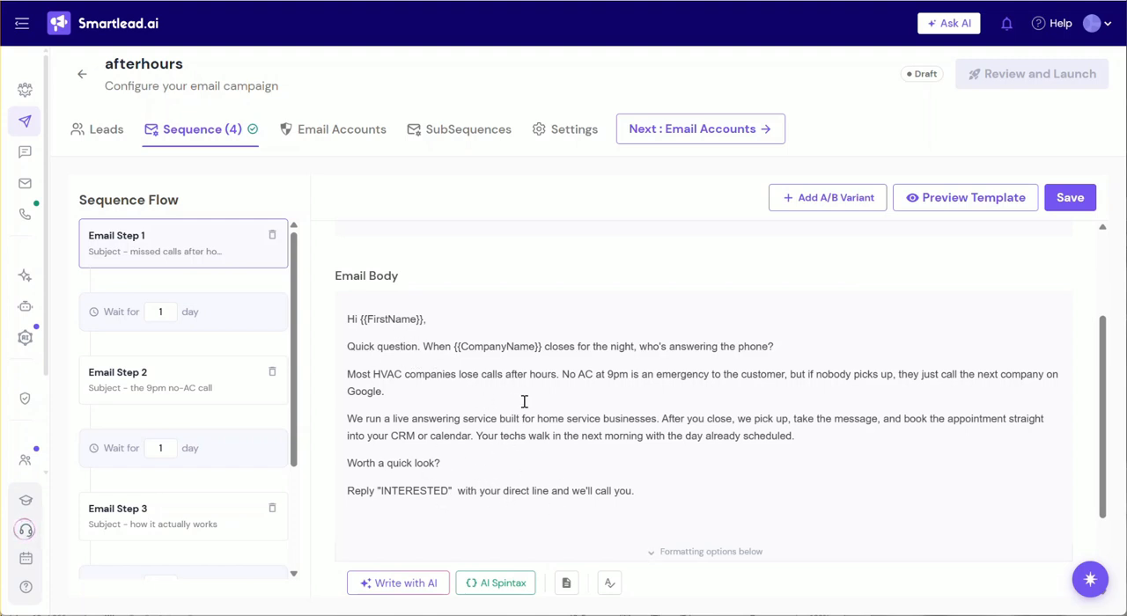
pyautogui.scroll(-2, 506, 398)
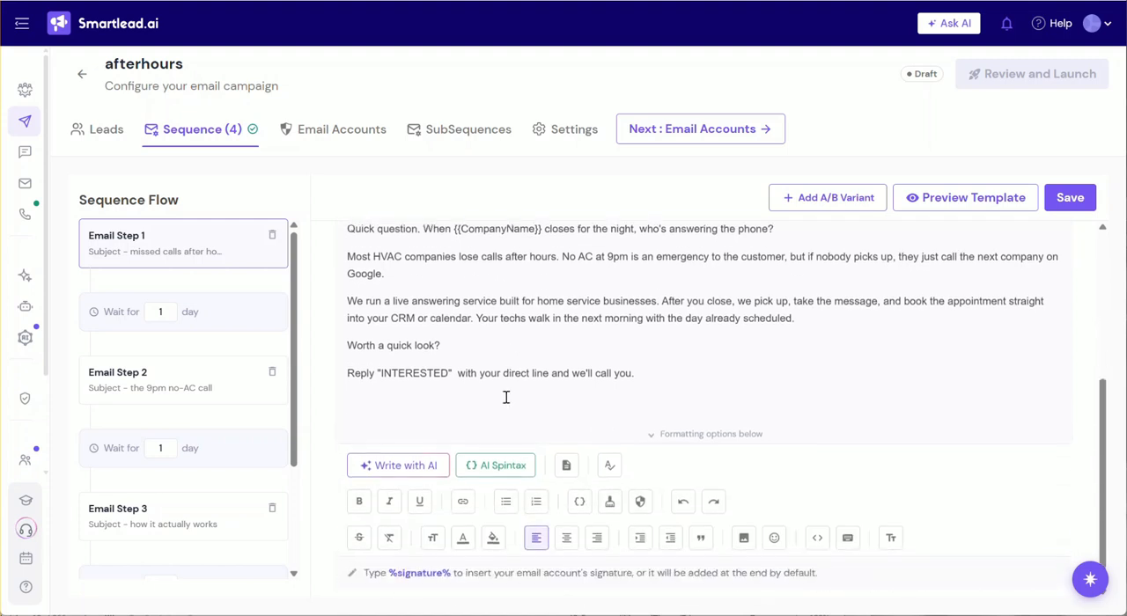
pyautogui.scroll(3, 505, 402)
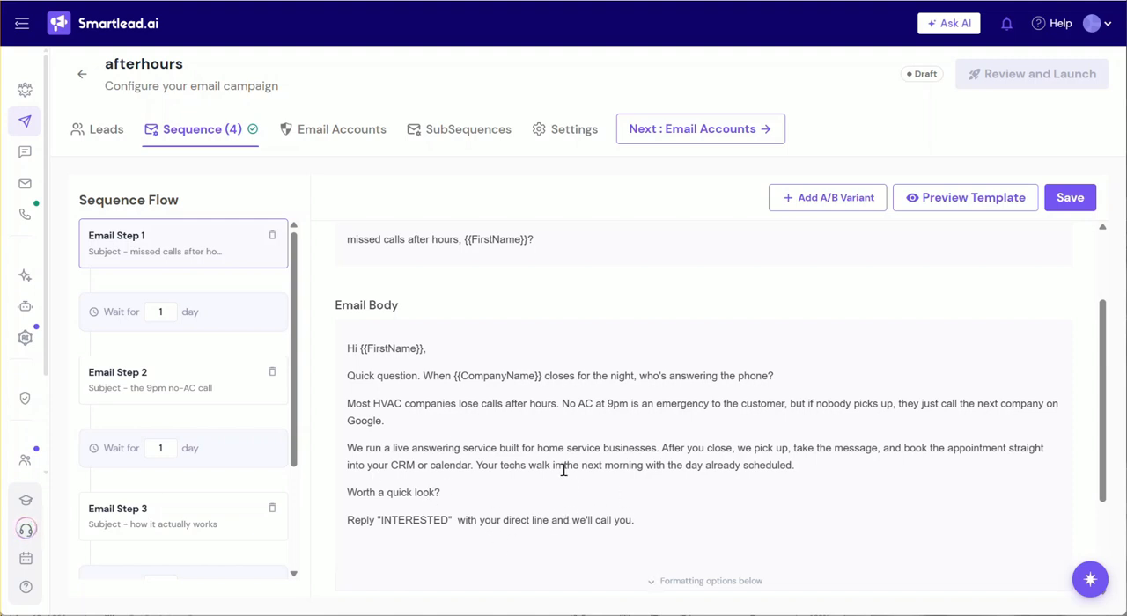
pyautogui.scroll(-3, 563, 465)
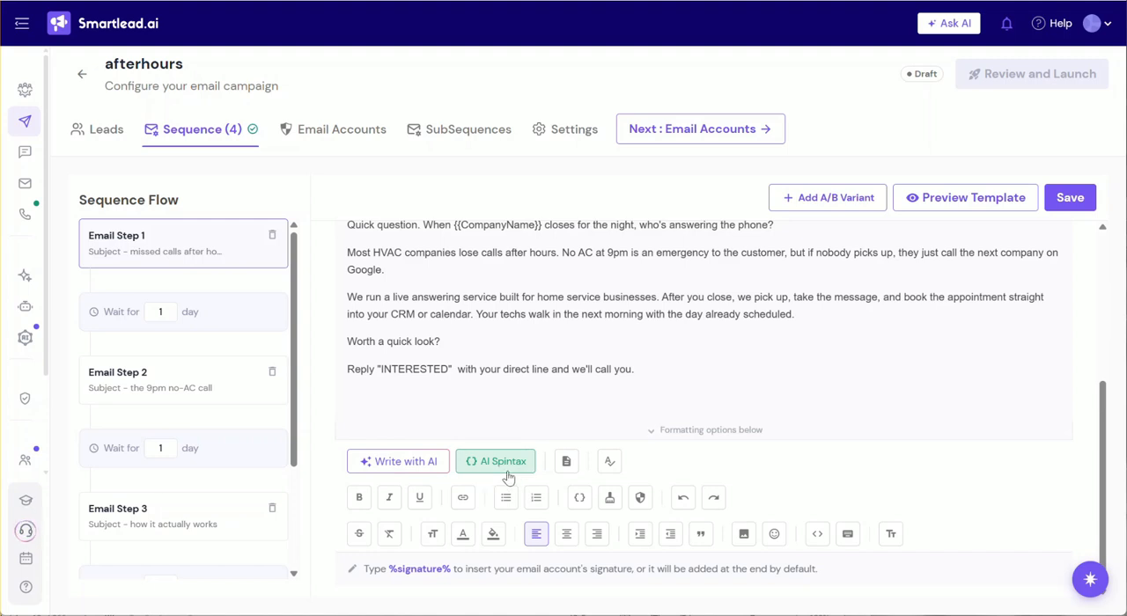
pyautogui.scroll(2, 512, 378)
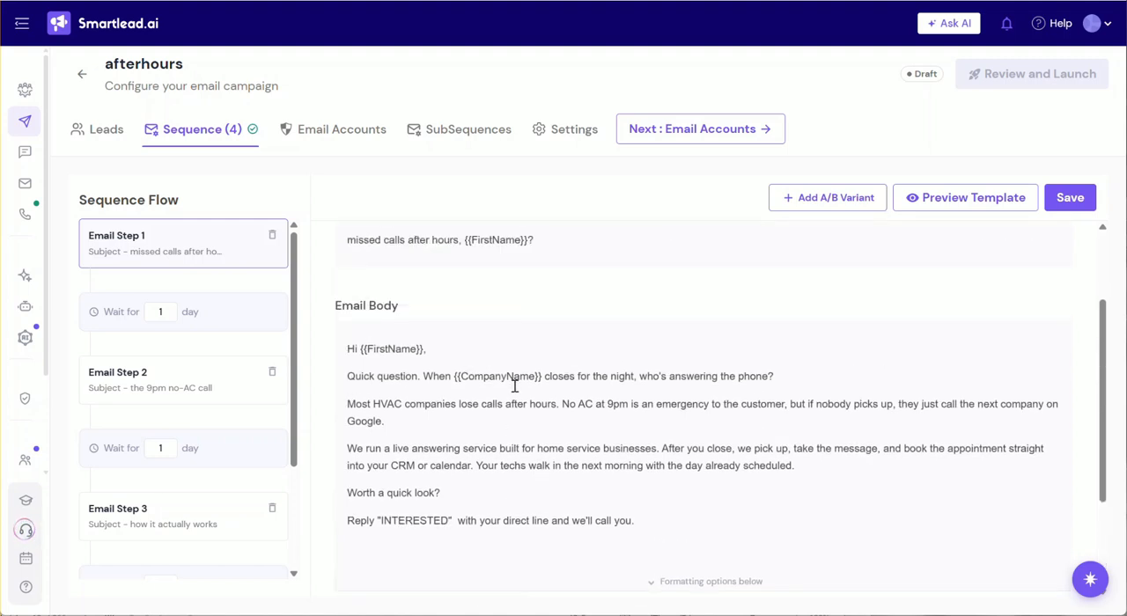
pyautogui.scroll(2, 515, 384)
pyautogui.scroll(-4, 463, 429)
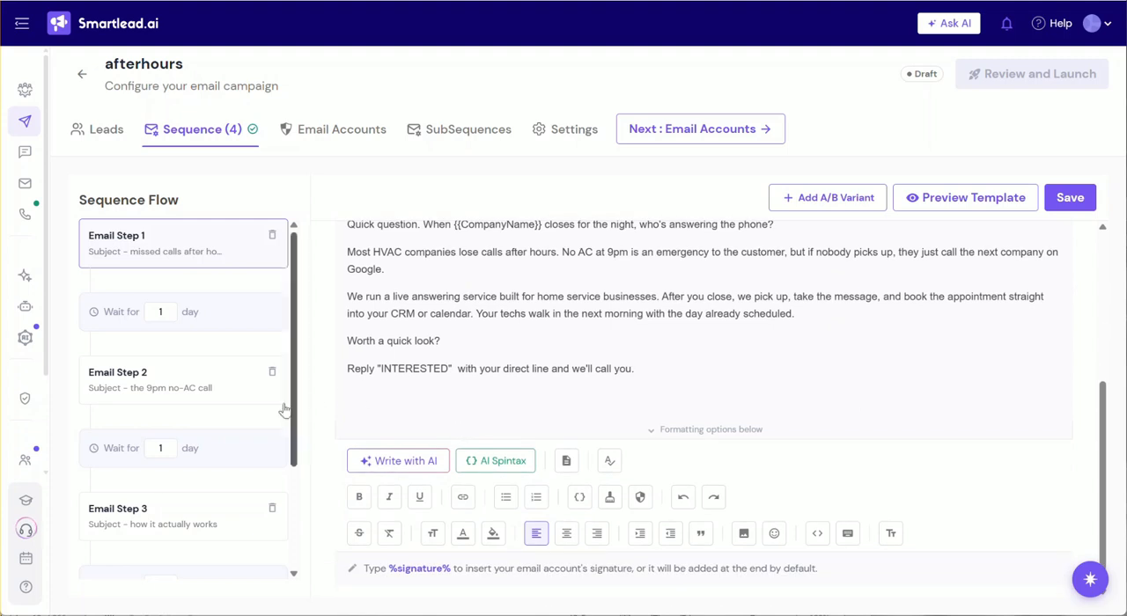
pyautogui.scroll(-2, 273, 418)
pyautogui.scroll(2, 259, 431)
pyautogui.scroll(3, 506, 375)
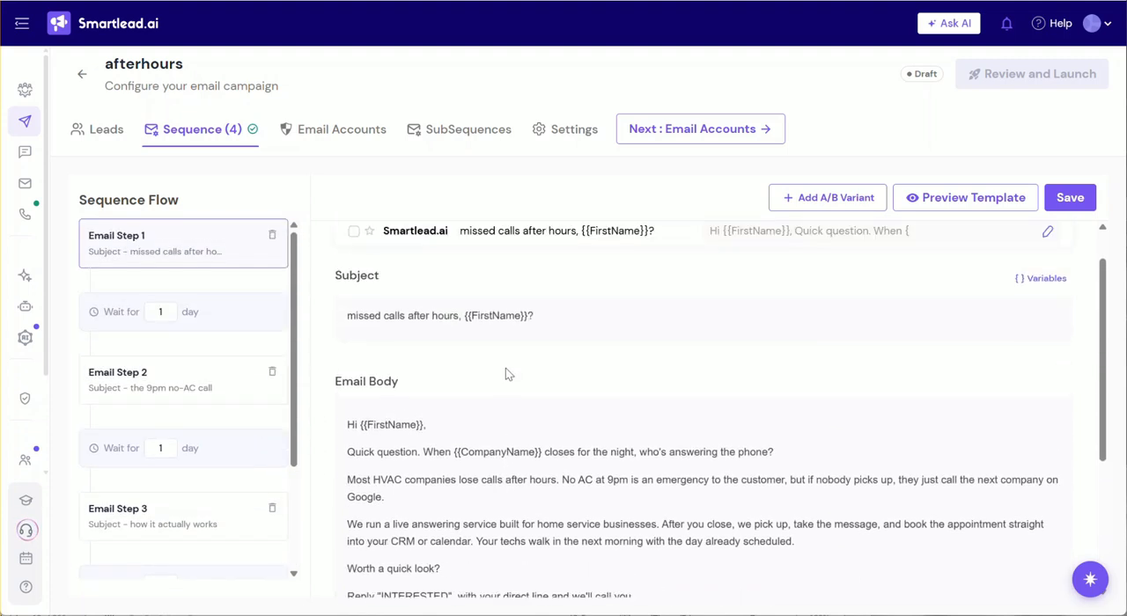
pyautogui.scroll(1, 507, 388)
pyautogui.scroll(-3, 493, 401)
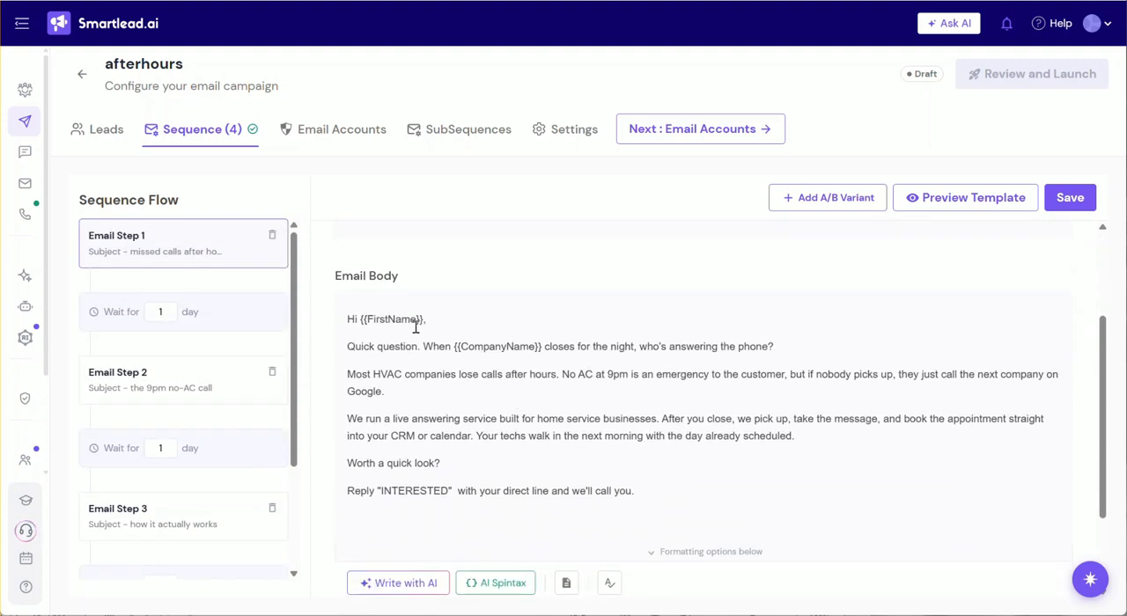
pyautogui.scroll(2, 486, 426)
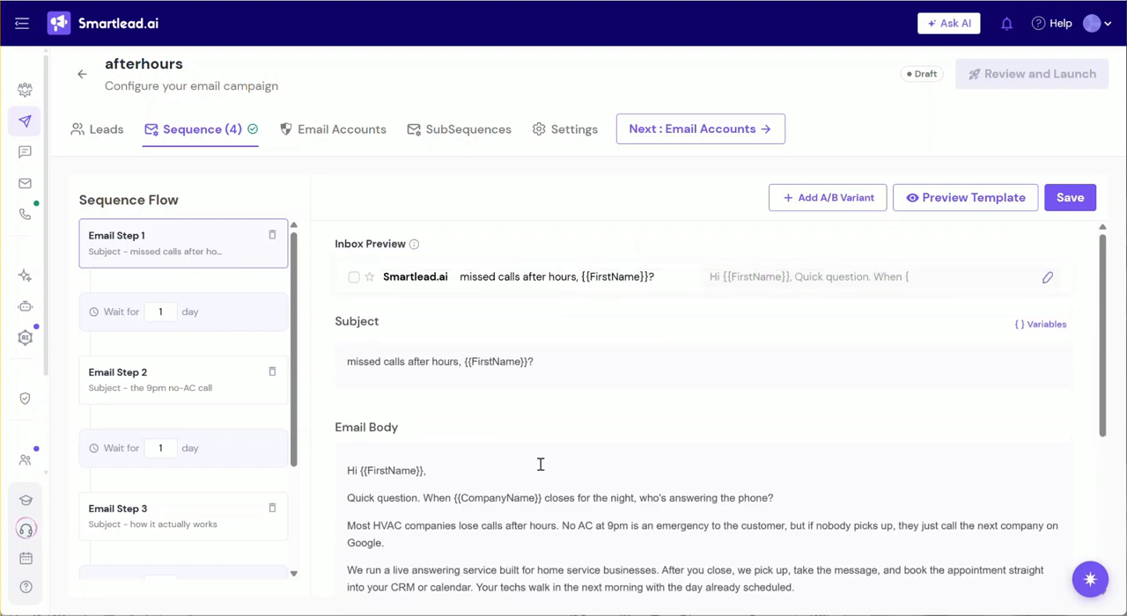
pyautogui.scroll(-1, 538, 449)
pyautogui.scroll(1, 537, 448)
pyautogui.scroll(-2, 616, 423)
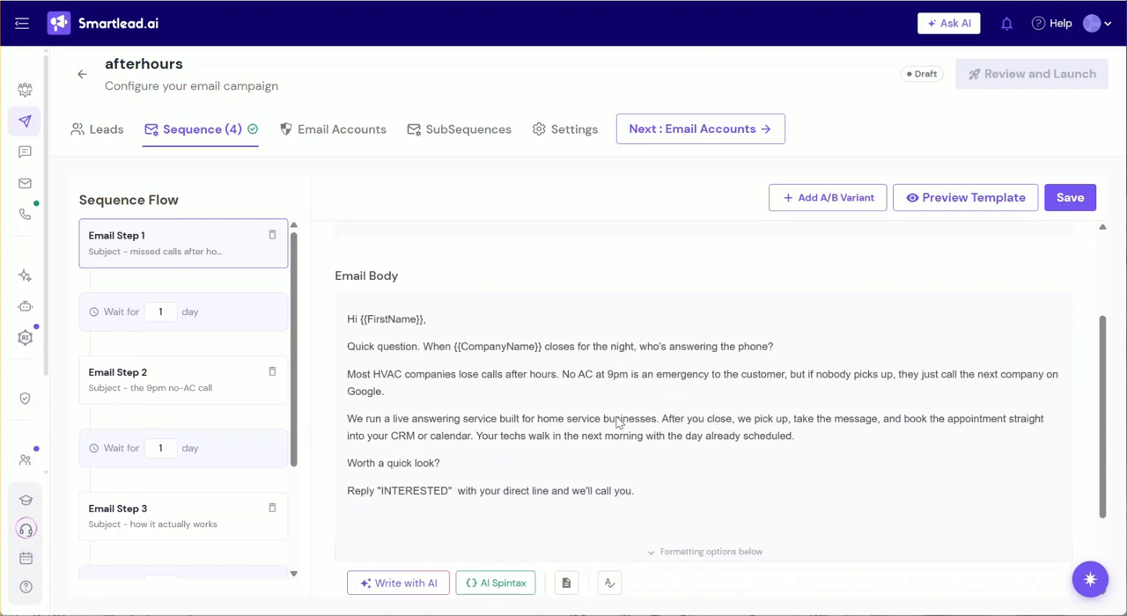
# Read the follow-up message in Email Step 2, and examine the subject and body of Email Step 3.
pyautogui.click(140, 393)
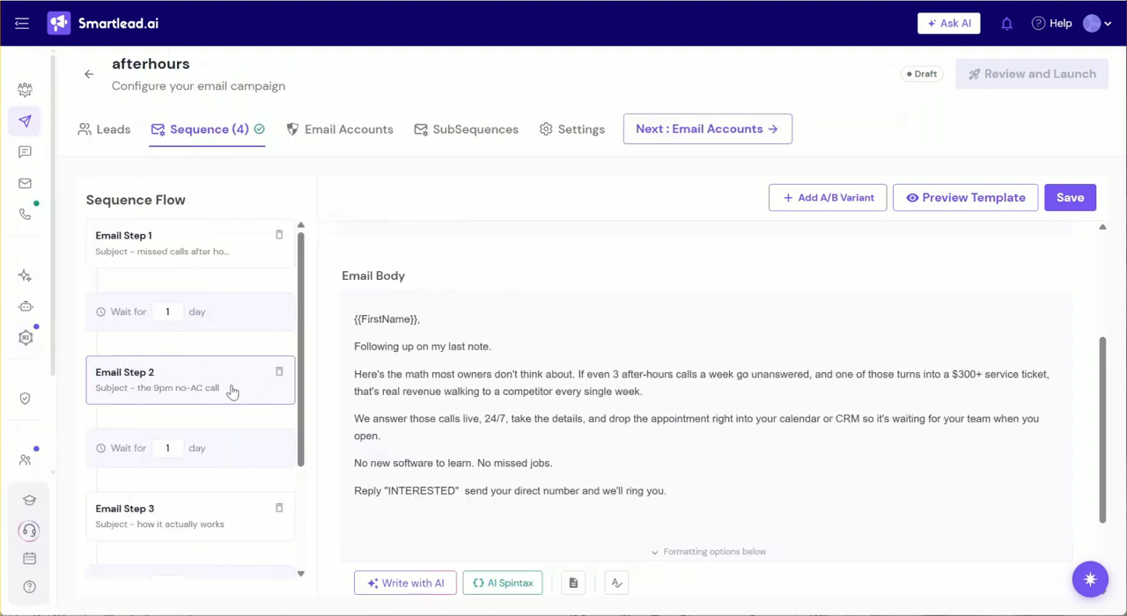
pyautogui.scroll(-2, 198, 493)
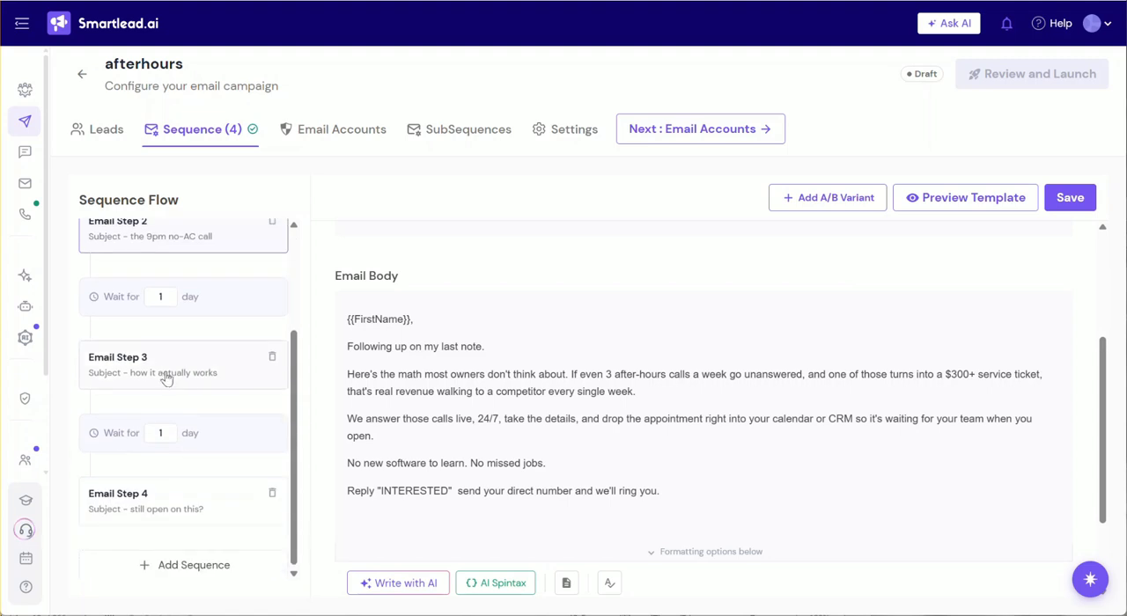
pyautogui.click(181, 390)
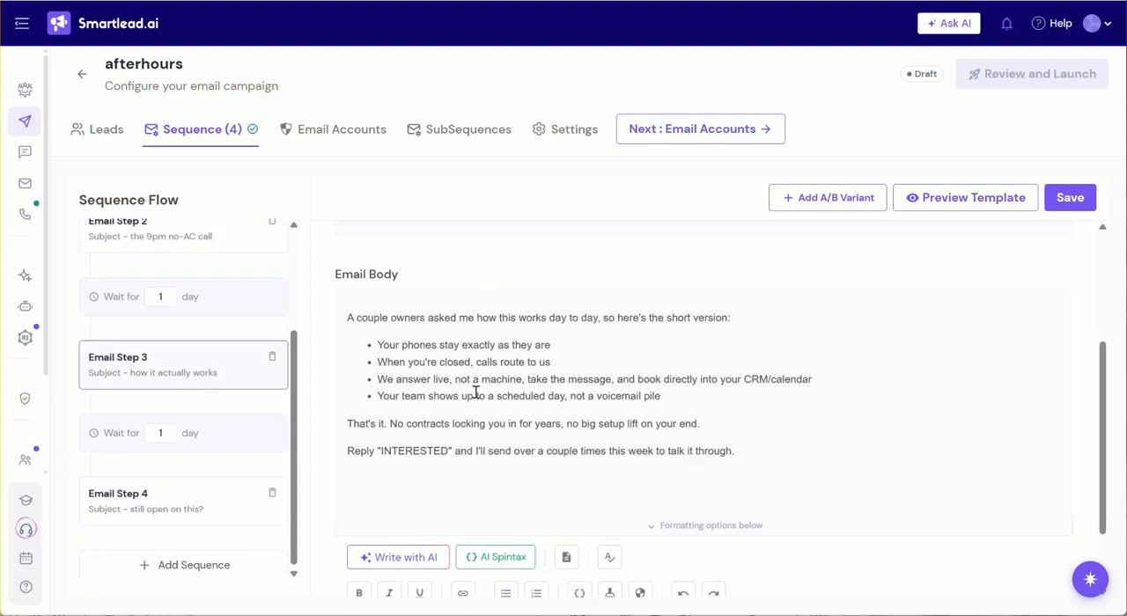
pyautogui.scroll(4, 473, 395)
pyautogui.scroll(-3, 472, 395)
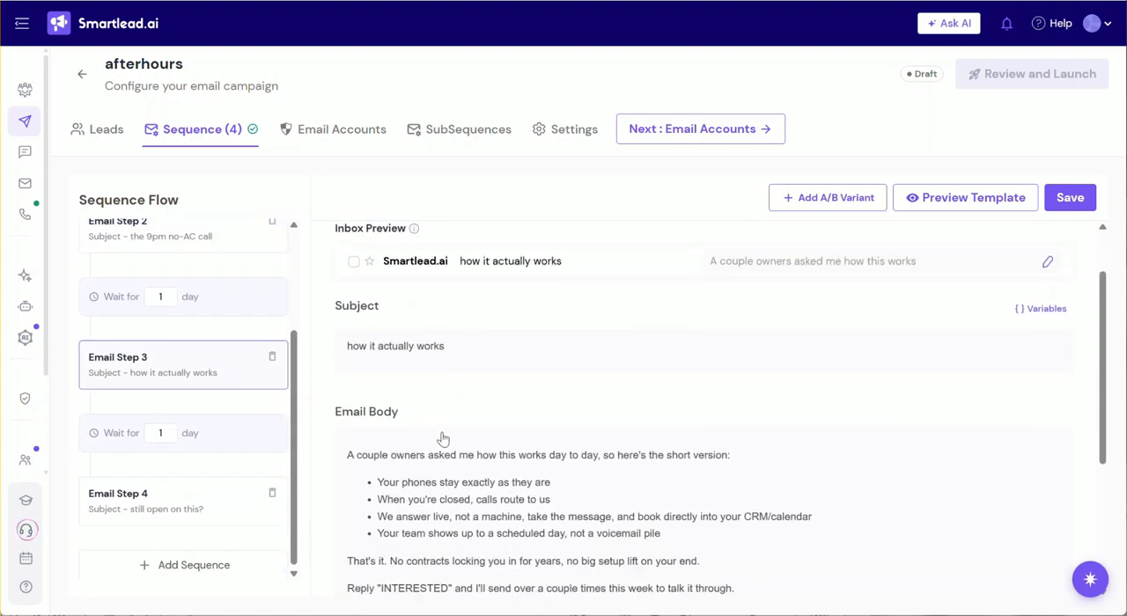
pyautogui.scroll(-1, 401, 463)
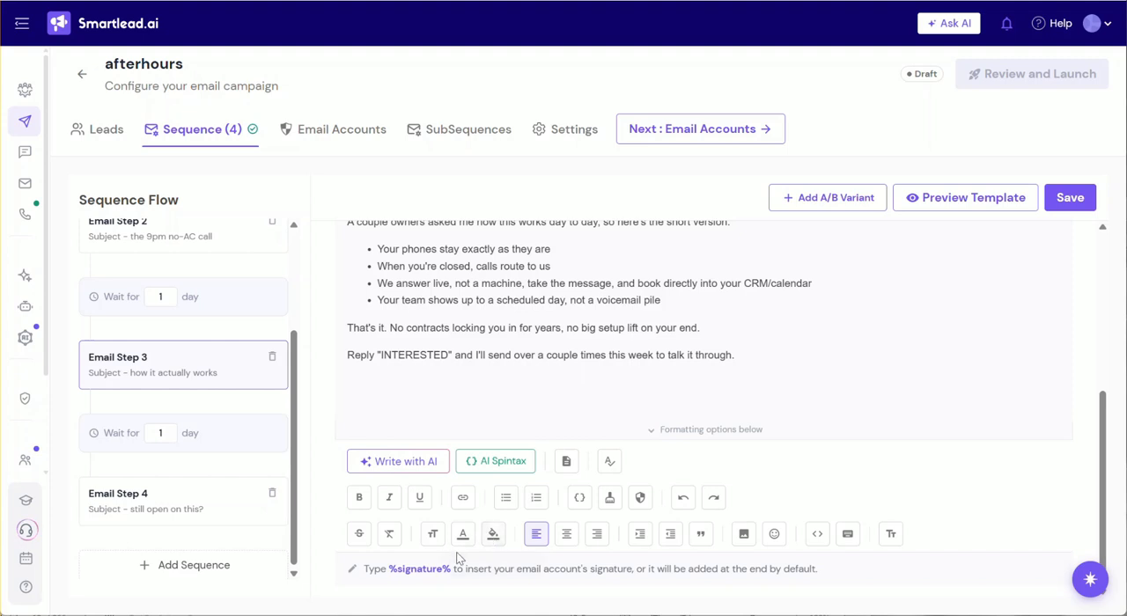
pyautogui.scroll(4, 428, 501)
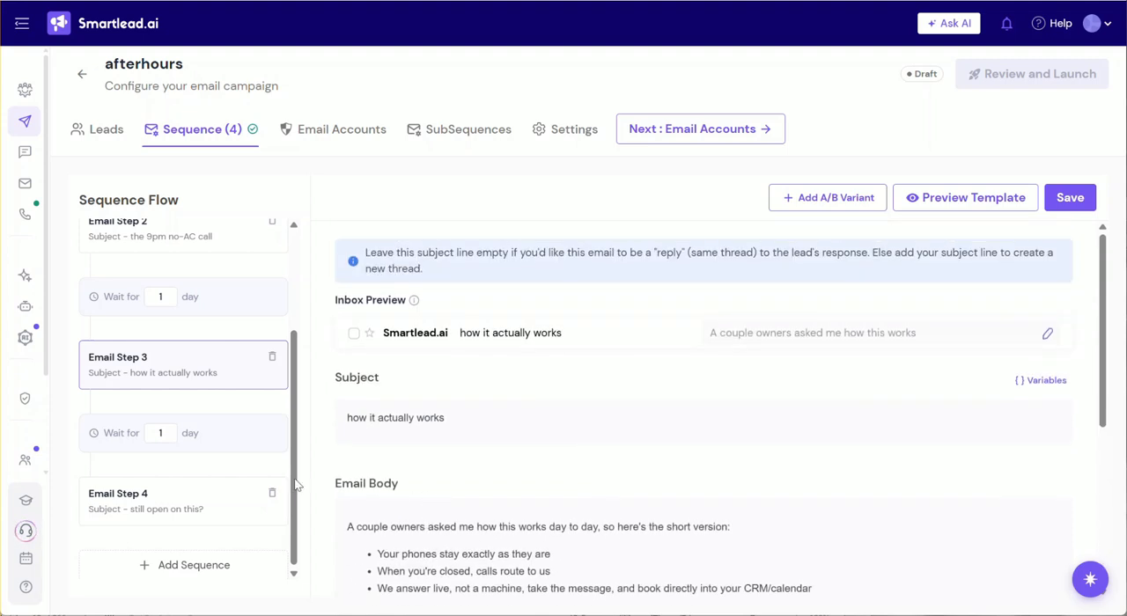
pyautogui.scroll(2, 187, 506)
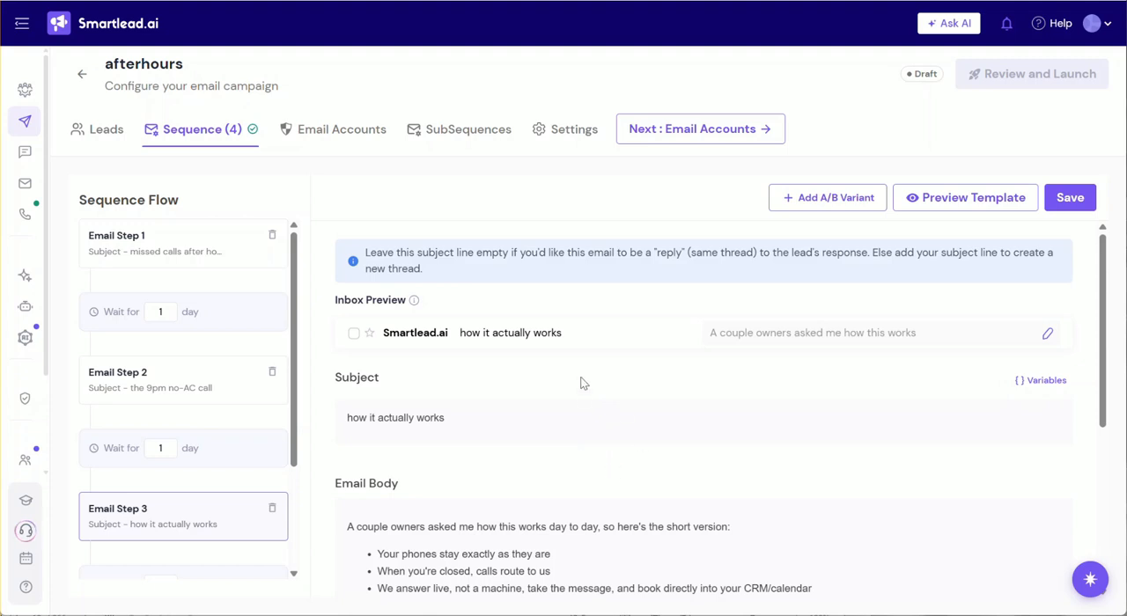
pyautogui.scroll(-2, 581, 387)
pyautogui.scroll(-2, 581, 401)
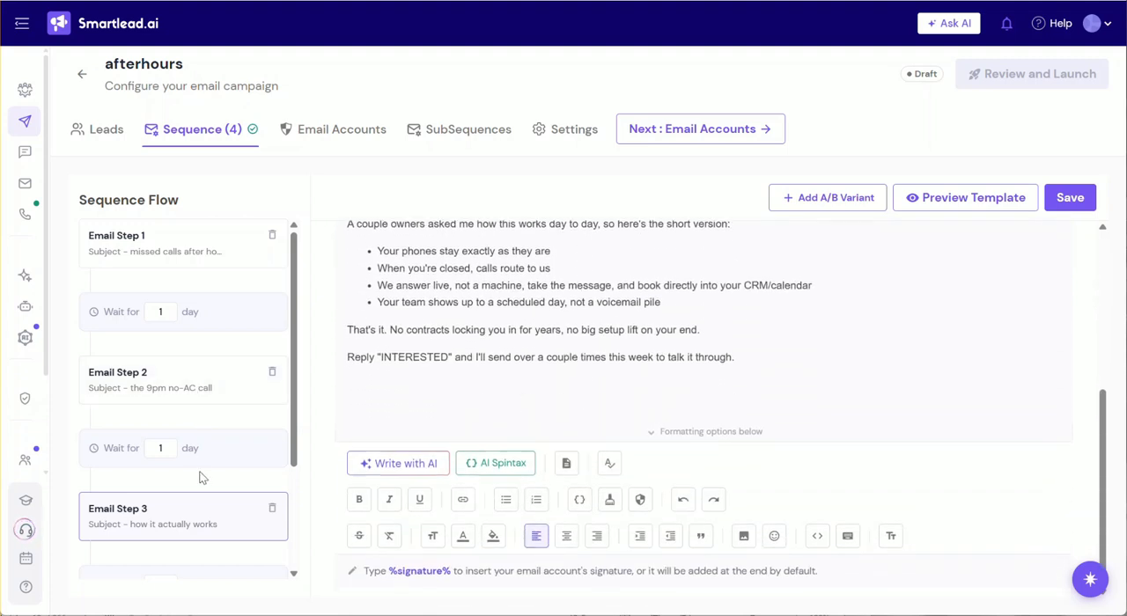
pyautogui.scroll(4, 511, 357)
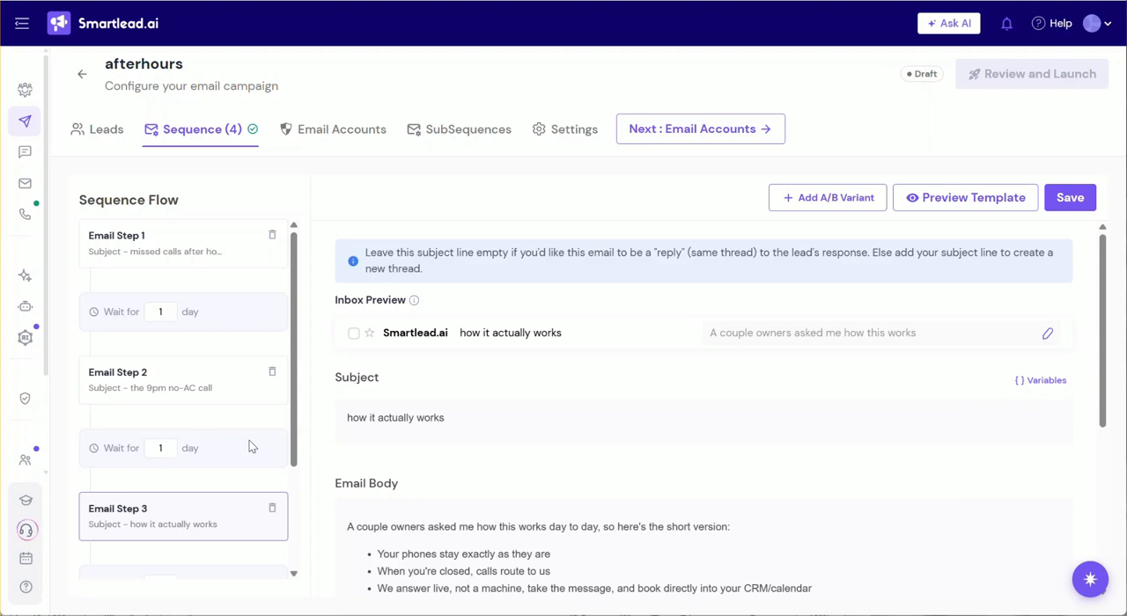
pyautogui.scroll(-3, 500, 441)
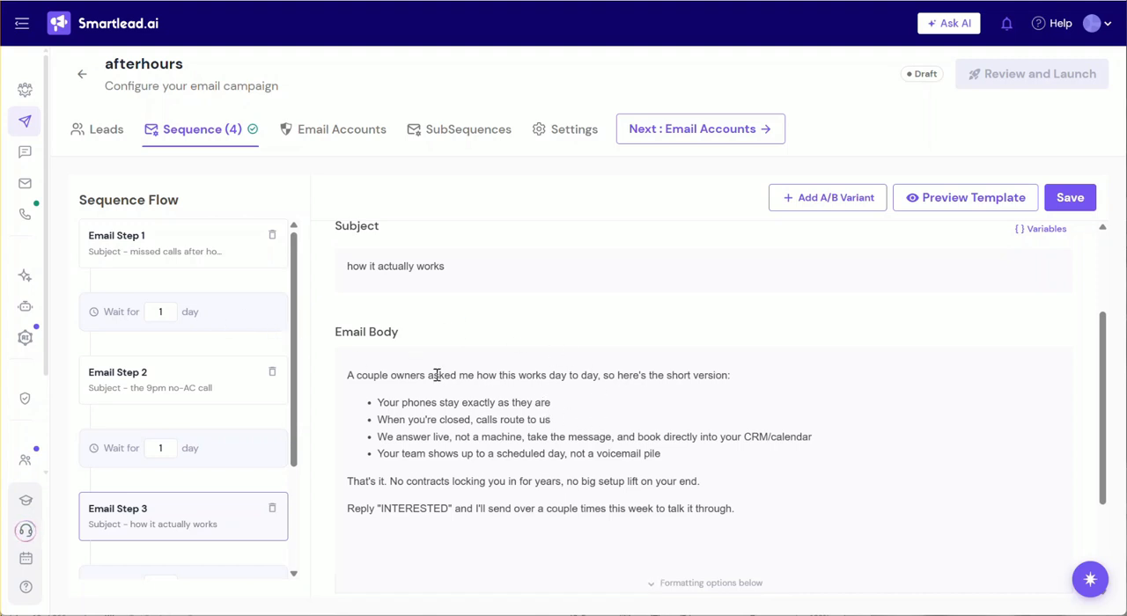
pyautogui.scroll(3, 430, 443)
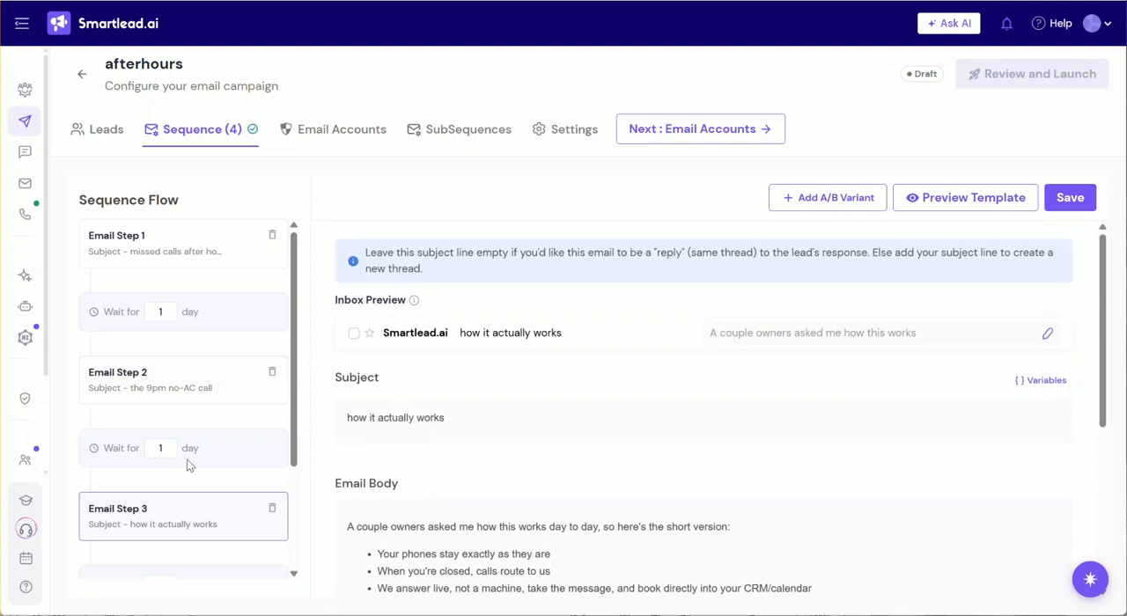
# Reopen Email Step 1 and review its message along with the wait intervals between the sequence's emails.
pyautogui.click(161, 388)
pyautogui.click(177, 262)
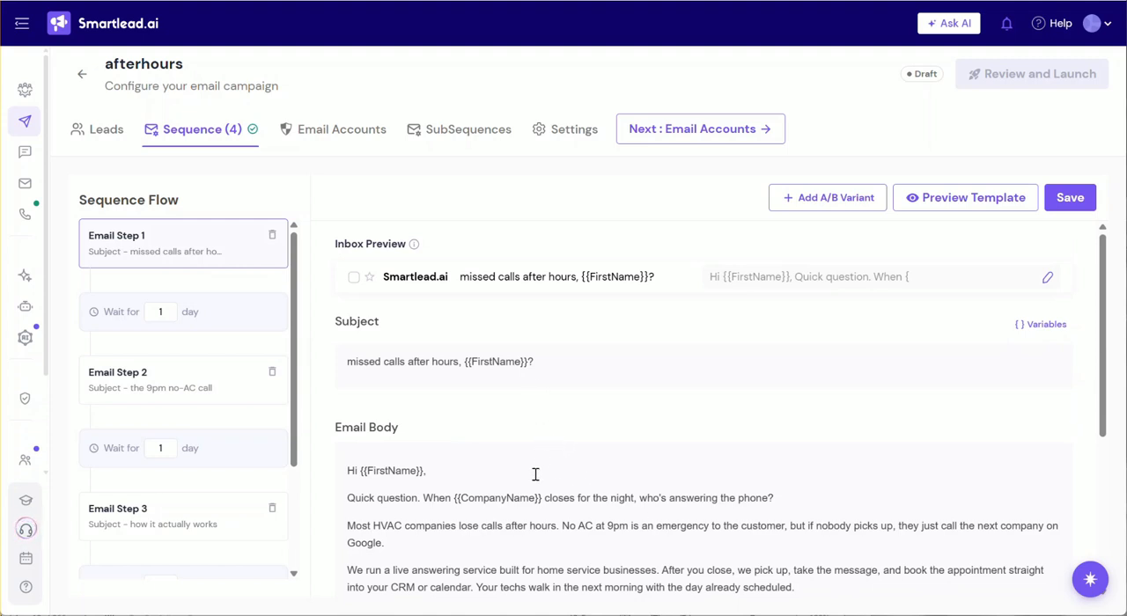
pyautogui.scroll(-3, 602, 490)
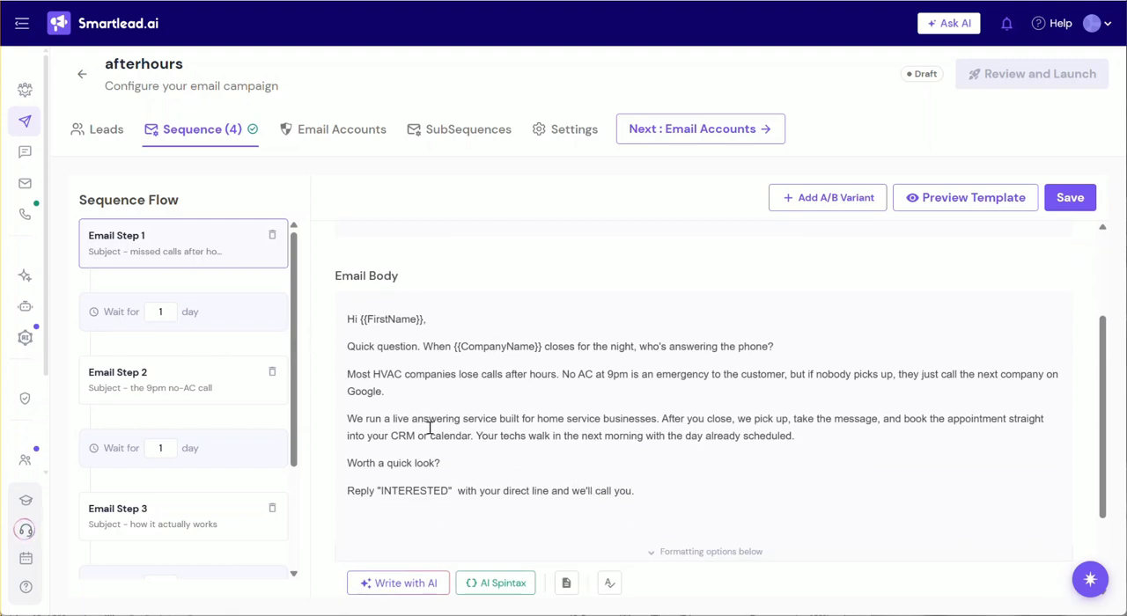
pyautogui.scroll(3, 490, 433)
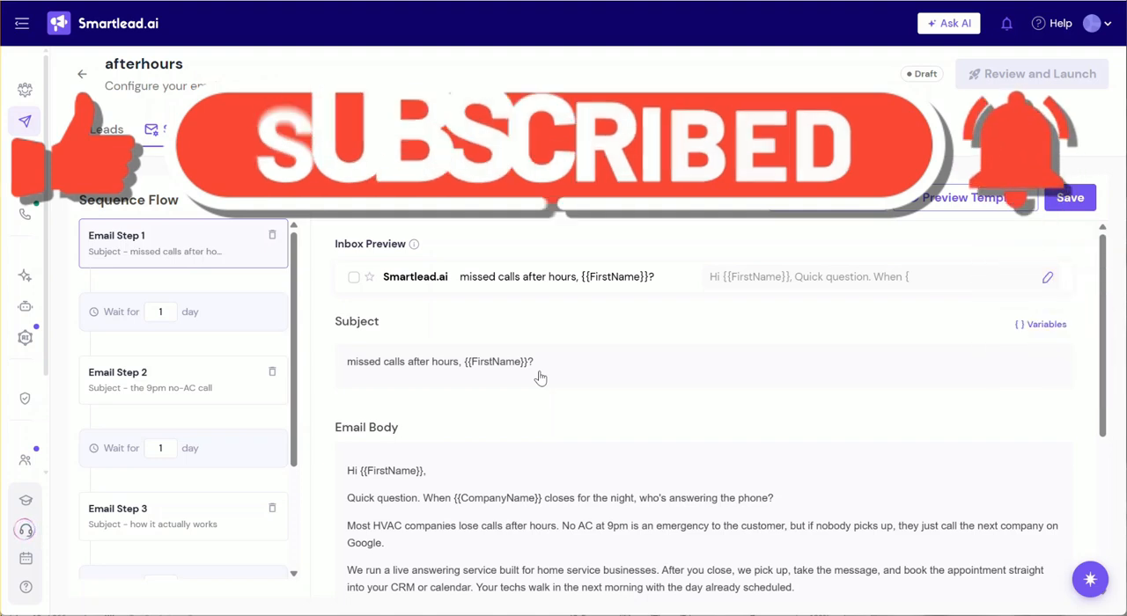
pyautogui.scroll(-4, 438, 406)
pyautogui.scroll(-2, 158, 432)
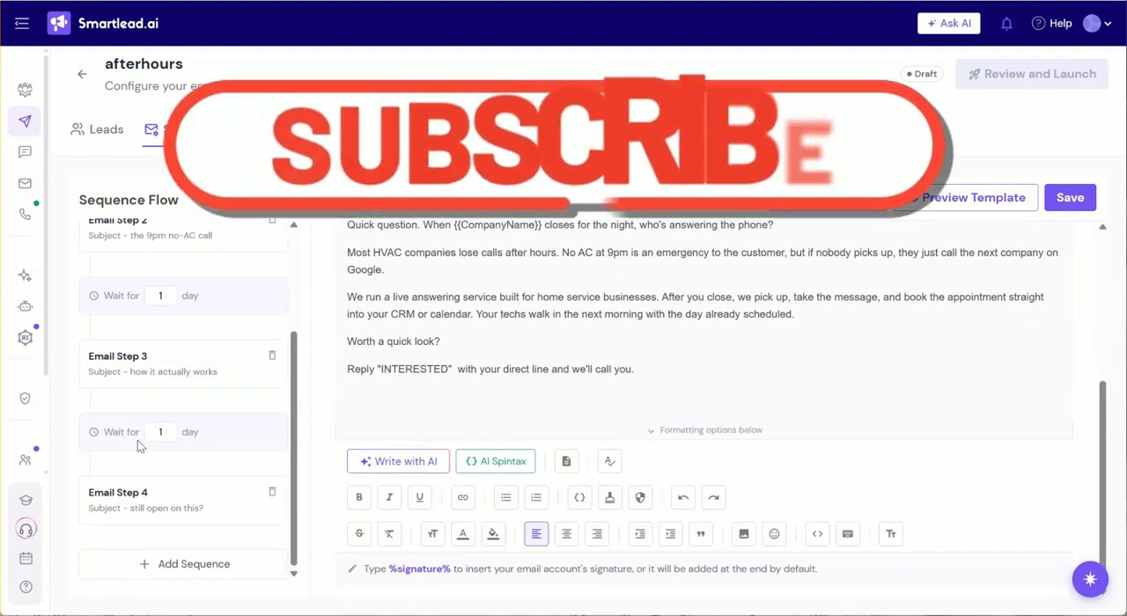
pyautogui.scroll(2, 137, 440)
pyautogui.scroll(4, 490, 427)
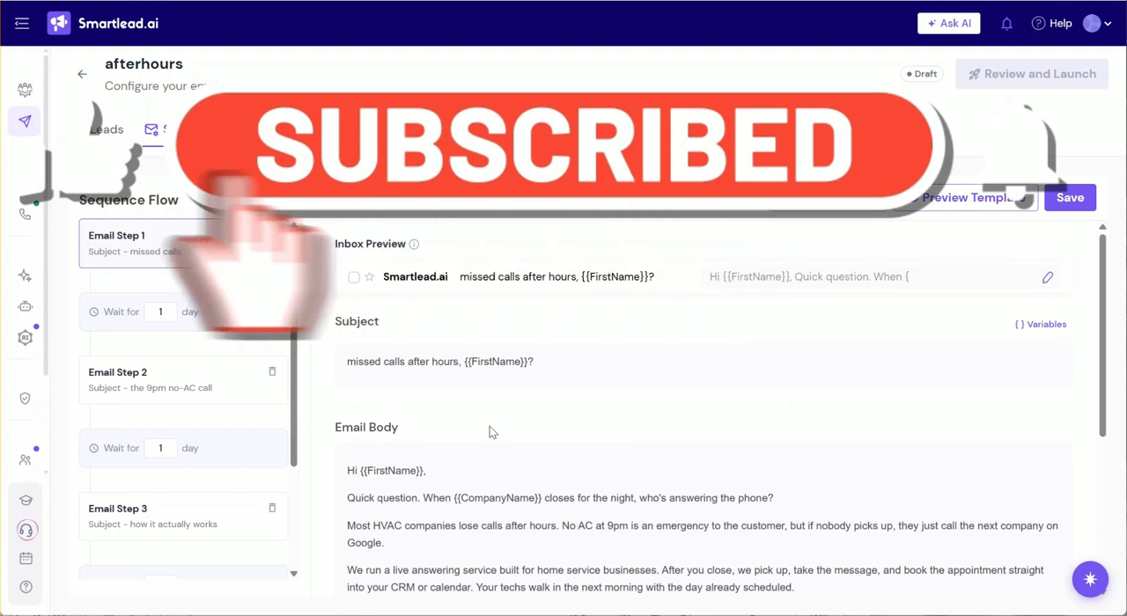